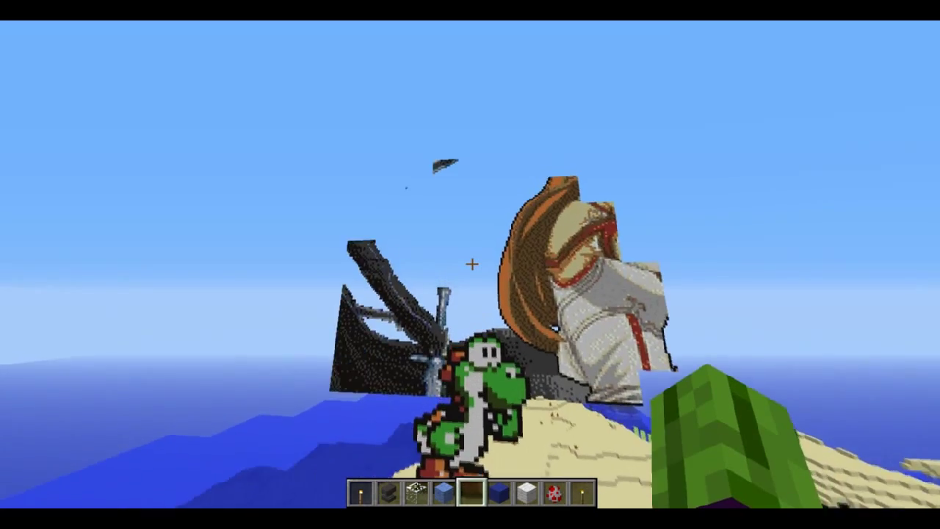
- Fly around the two large anime swordfighter pixel-art builds and examine them from the air
key("space")
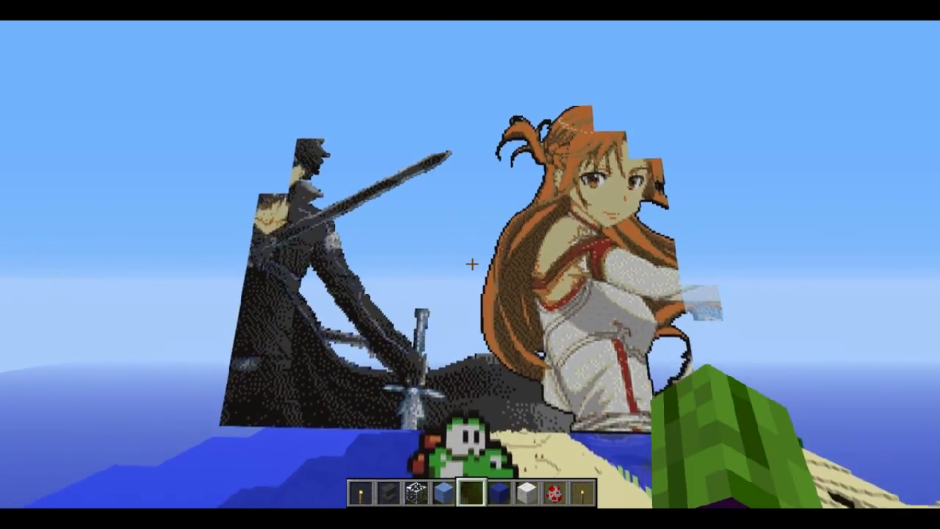
key("w")
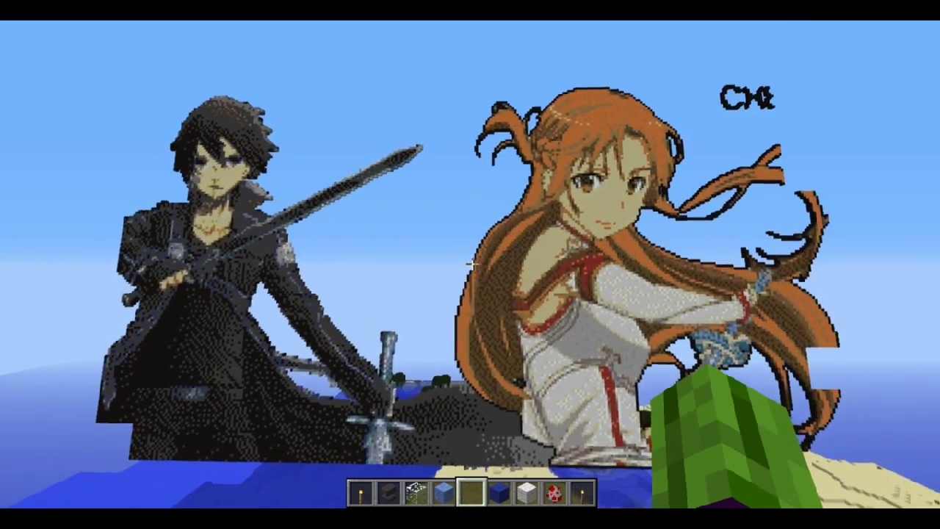
key("w")
key("s")
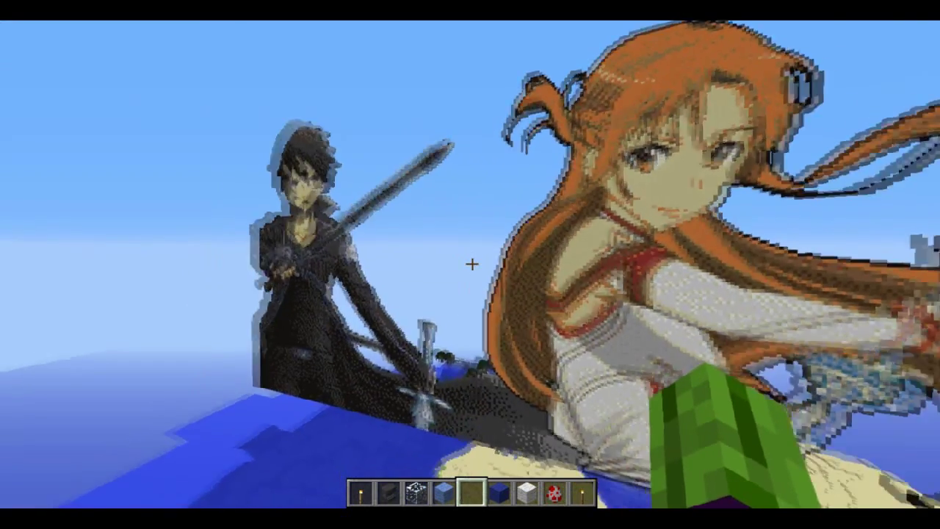
key("a")
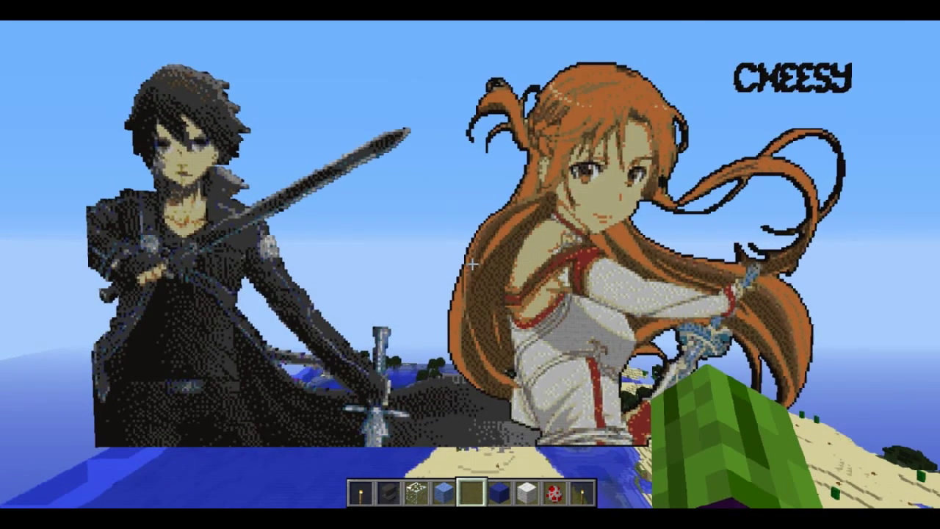
key("w")
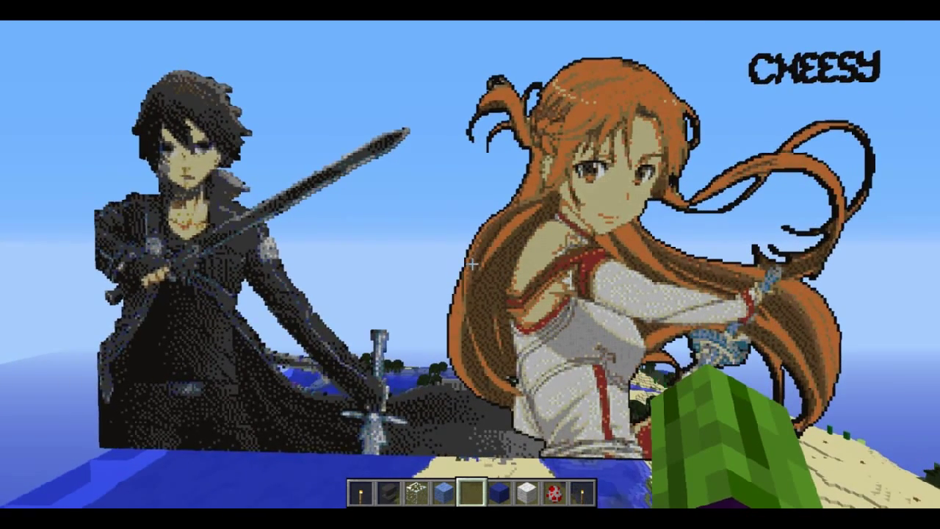
key("w")
key("a")
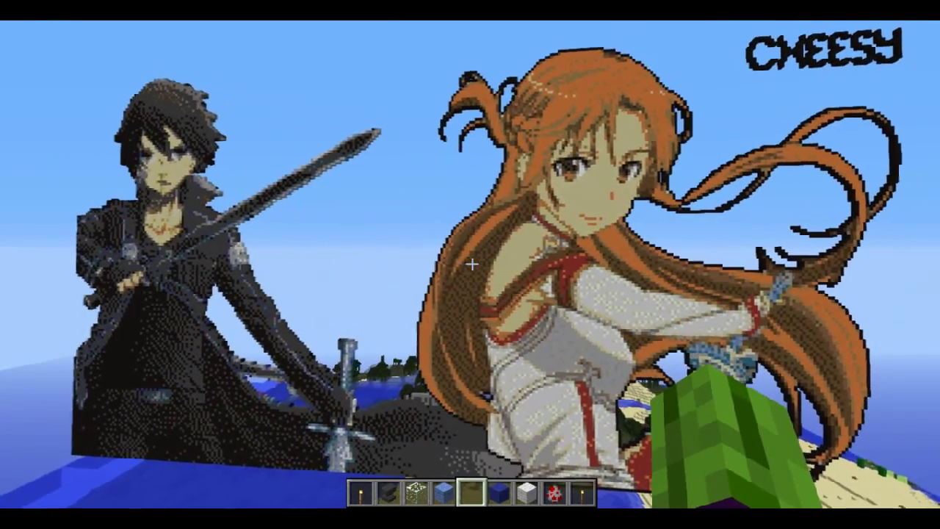
key("w")
key("w")
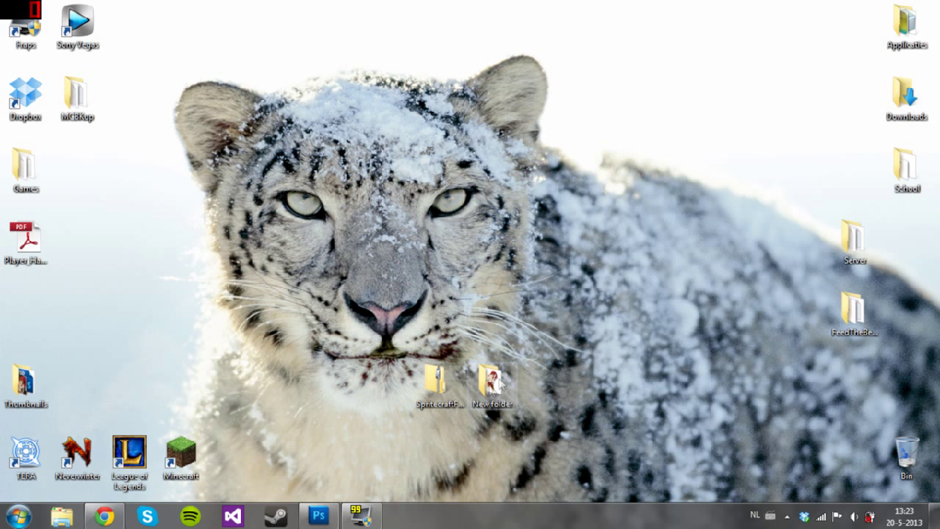
- Look at the Erza.png source image inside New folder on the desktop and close the folder
double_click(488, 381)
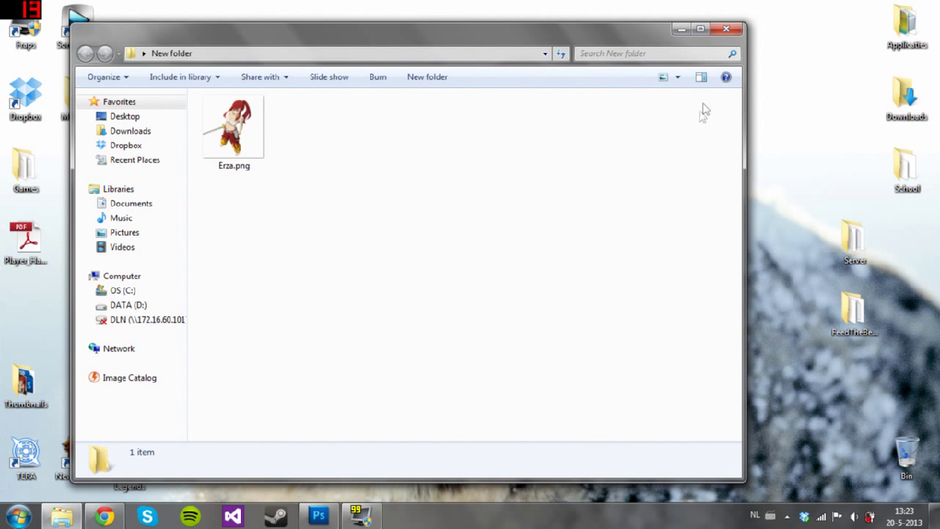
left_click(726, 28)
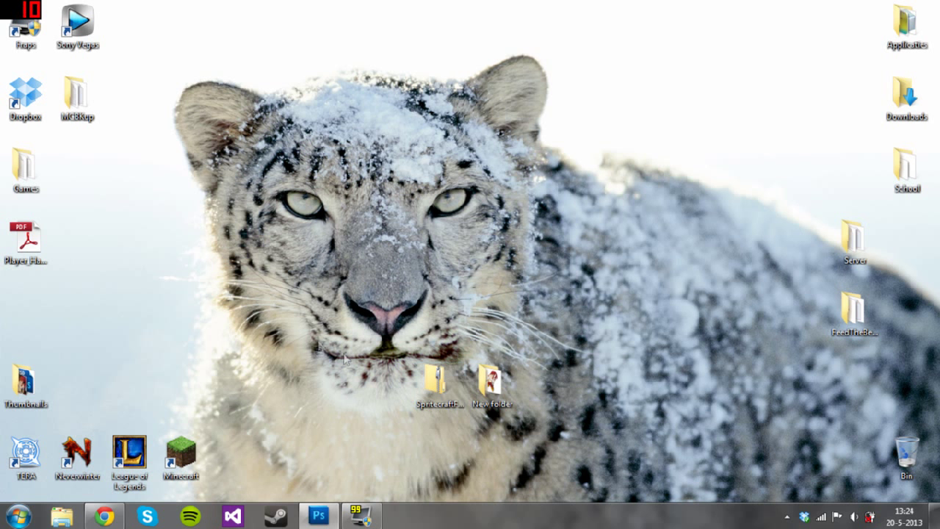
- Switch to Chrome, review the Spritecraft donation page and its Spritecraft Full download link, and minimize the browser
left_click(116, 506)
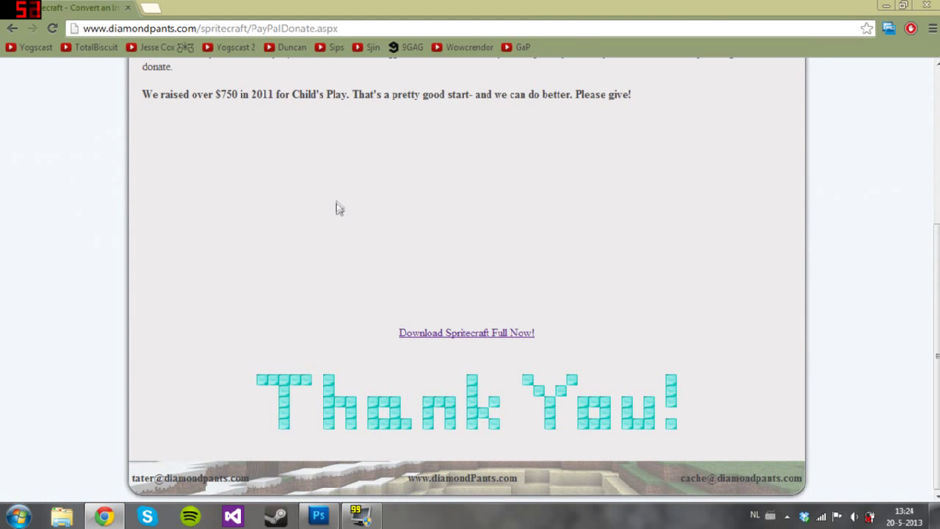
scroll(338, 210, "up", 4)
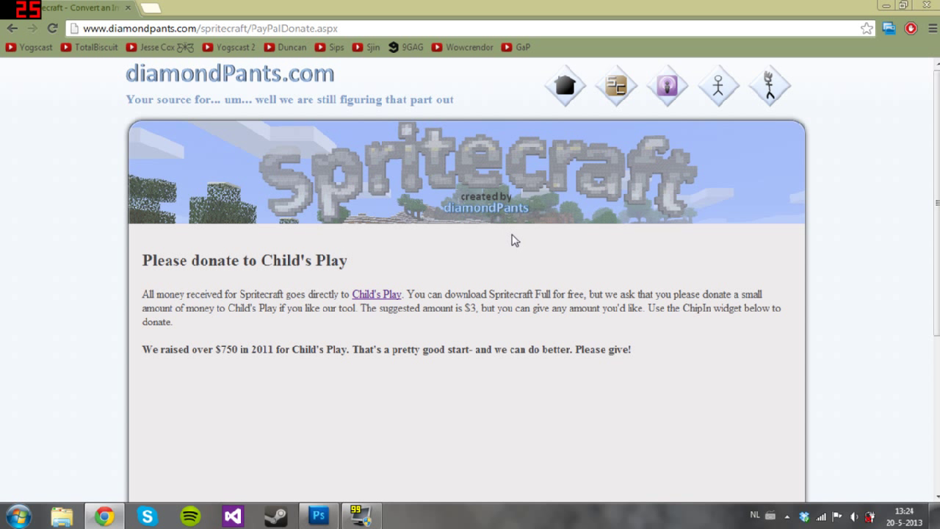
scroll(515, 242, "down", 4)
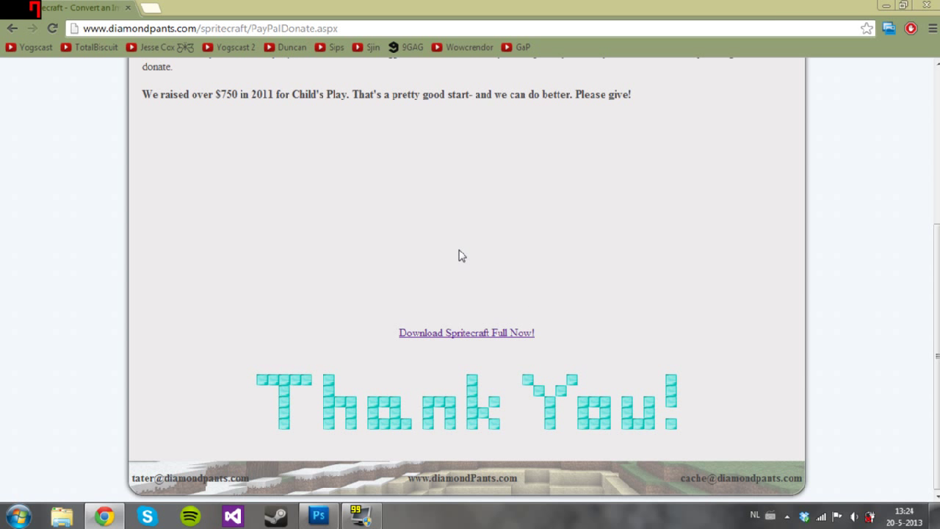
left_click(886, 5)
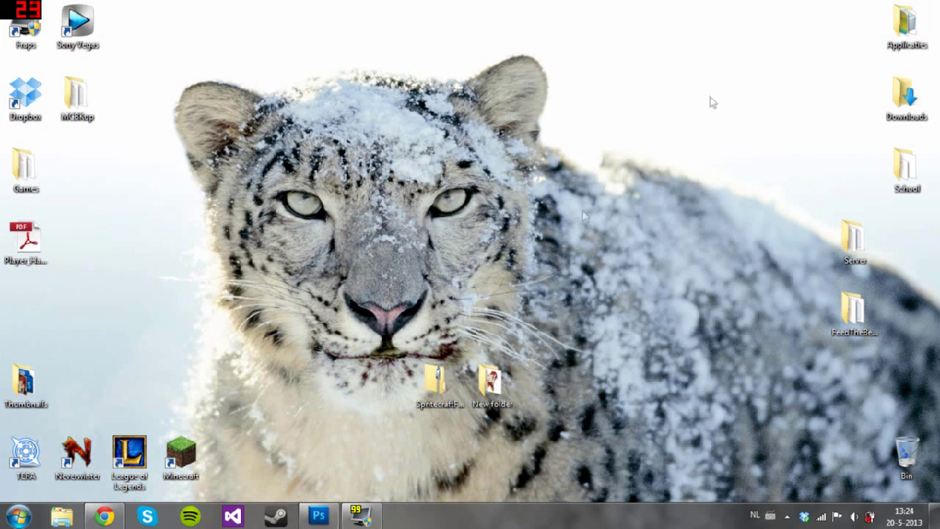
- Launch SpritecraftFull.jar from the SpritecraftFull.zip archive on the desktop and close the archive window
left_click_drag(436, 380, 441, 244)
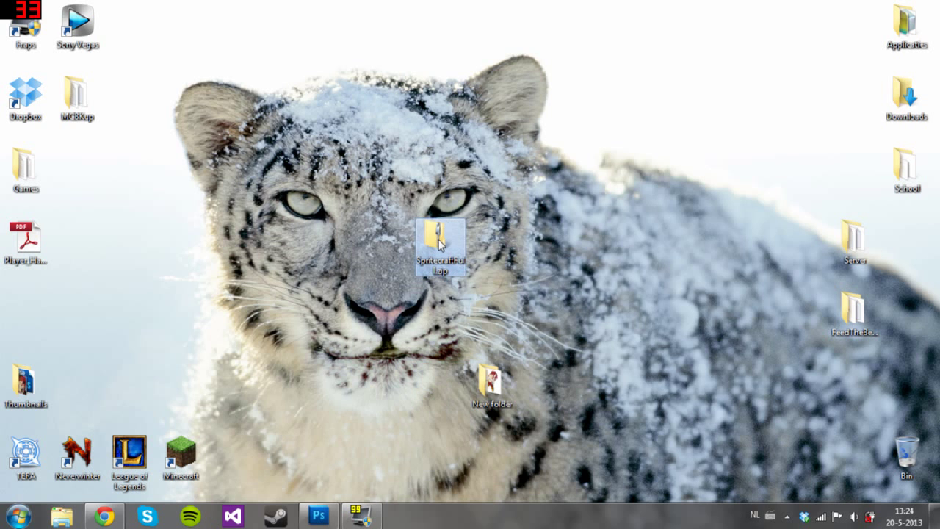
double_click(439, 244)
double_click(252, 119)
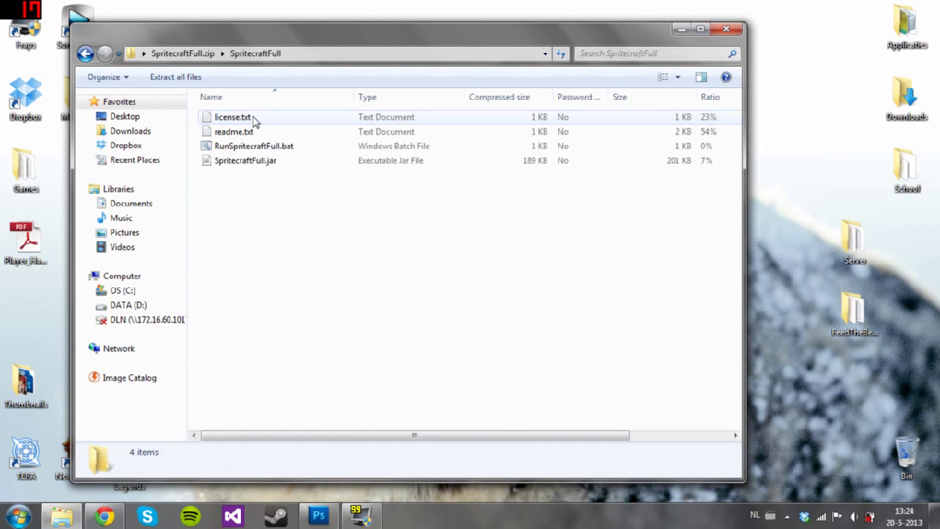
double_click(283, 166)
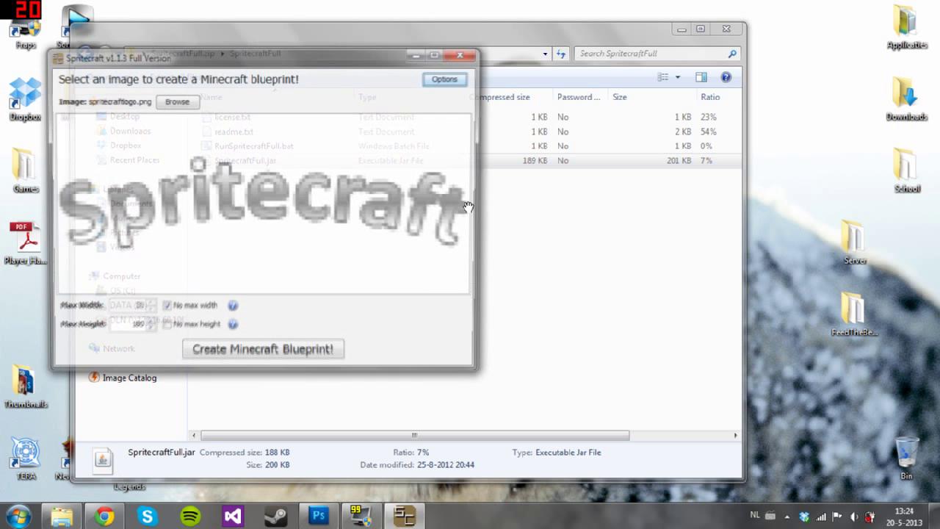
left_click(731, 28)
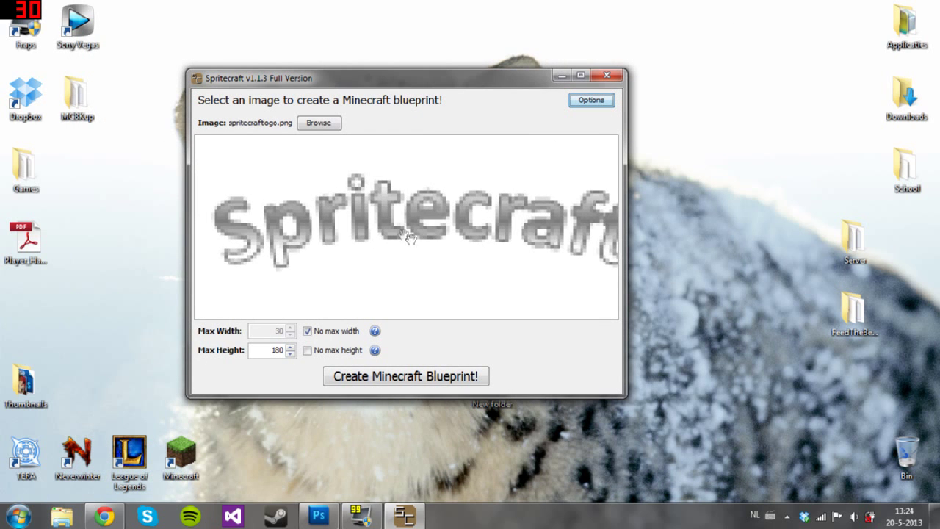
- Load Erza.png from New folder as the source image for the blueprint
left_click(328, 124)
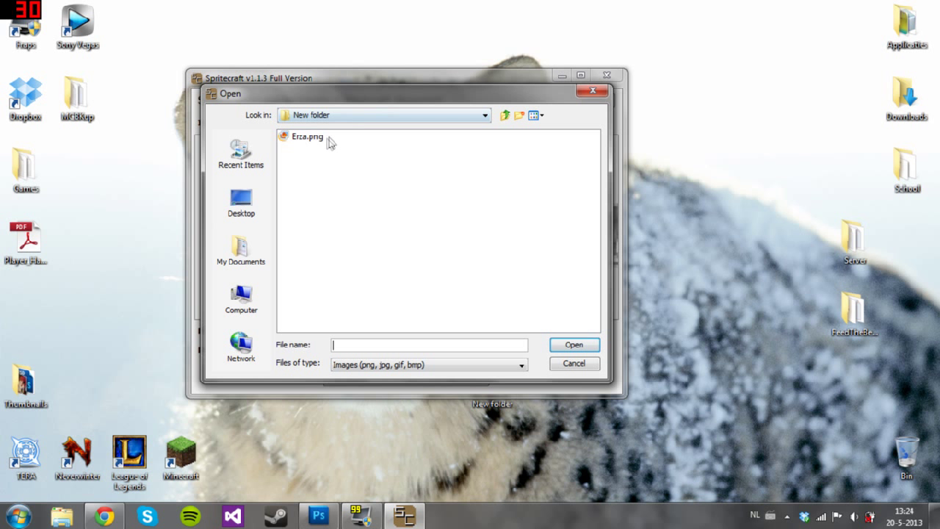
left_click(414, 118)
scroll(412, 179, "up", 3)
scroll(404, 169, "down", 2)
left_click(434, 115)
double_click(302, 139)
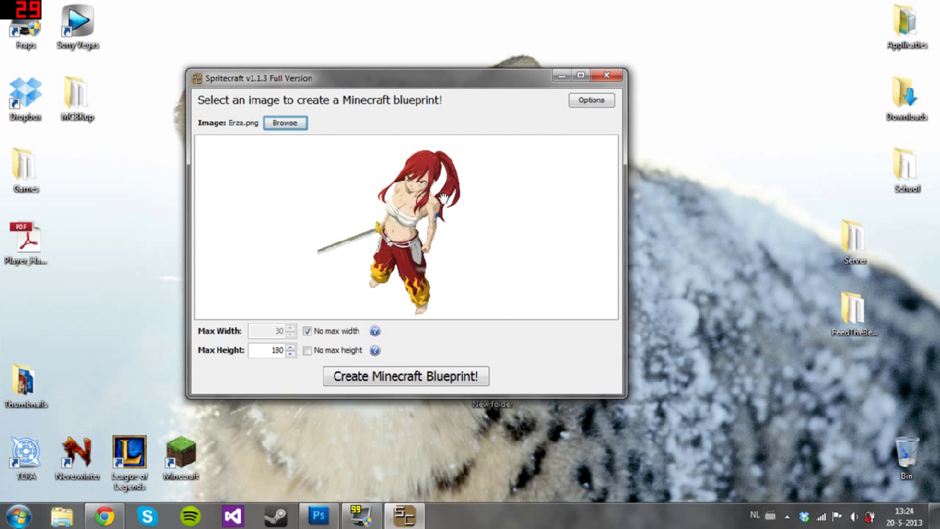
- Create the Minecraft blueprint with no maximum width and a maximum height of 180
double_click(276, 350)
left_click(307, 351)
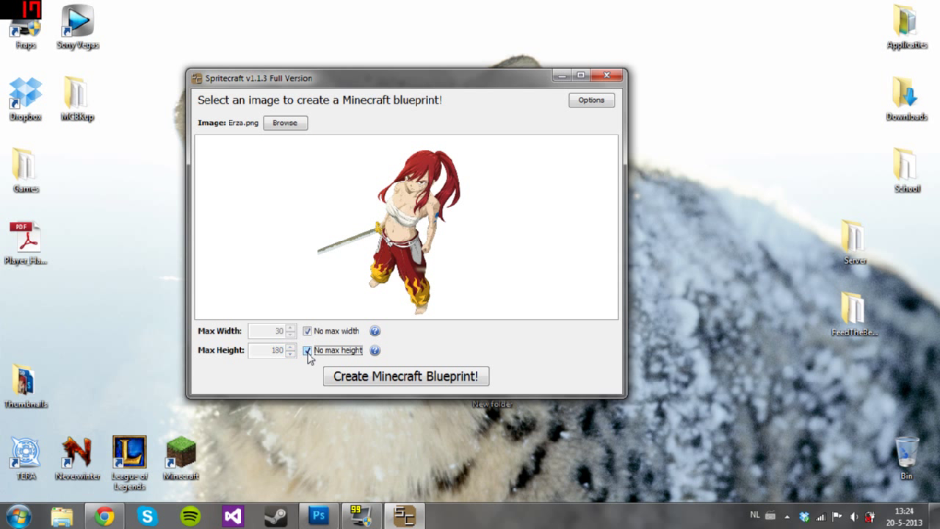
left_click(308, 351)
left_click(382, 380)
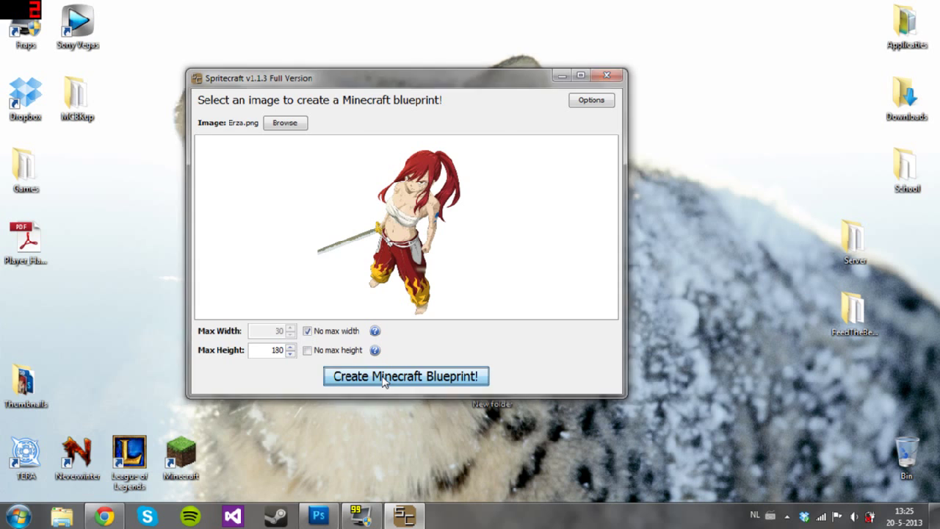
- Examine the blueprint preview up close and as a whole, checking the block pattern on the face, torso and trousers
left_click_drag(387, 176, 387, 157)
scroll(355, 219, "up", 5)
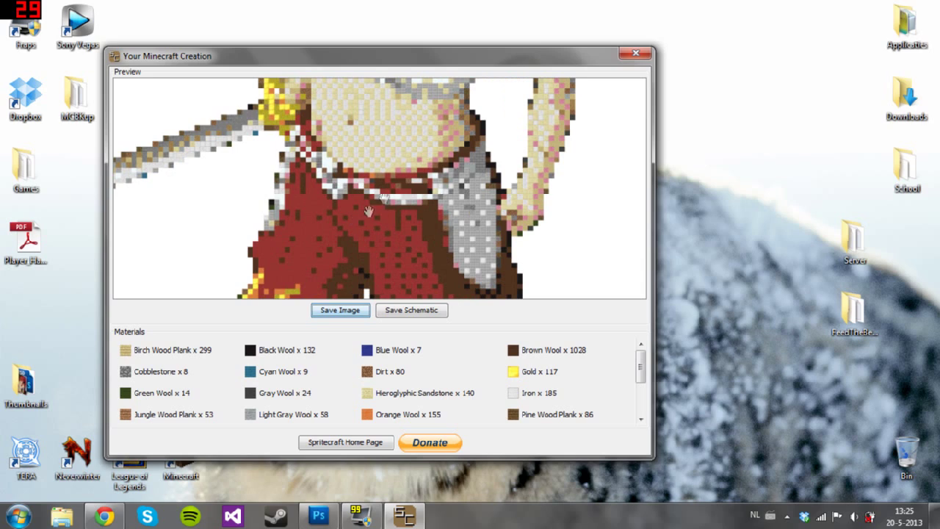
scroll(355, 218, "down", 5)
left_click_drag(352, 191, 352, 265)
scroll(346, 184, "up", 8)
left_click_drag(294, 192, 409, 245)
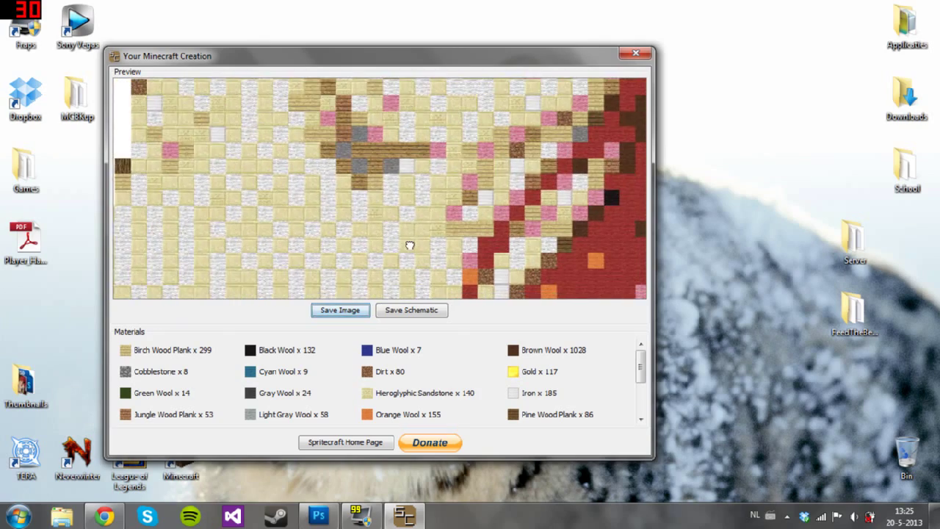
scroll(395, 207, "down", 4)
scroll(389, 205, "down", 4)
scroll(387, 204, "down", 3)
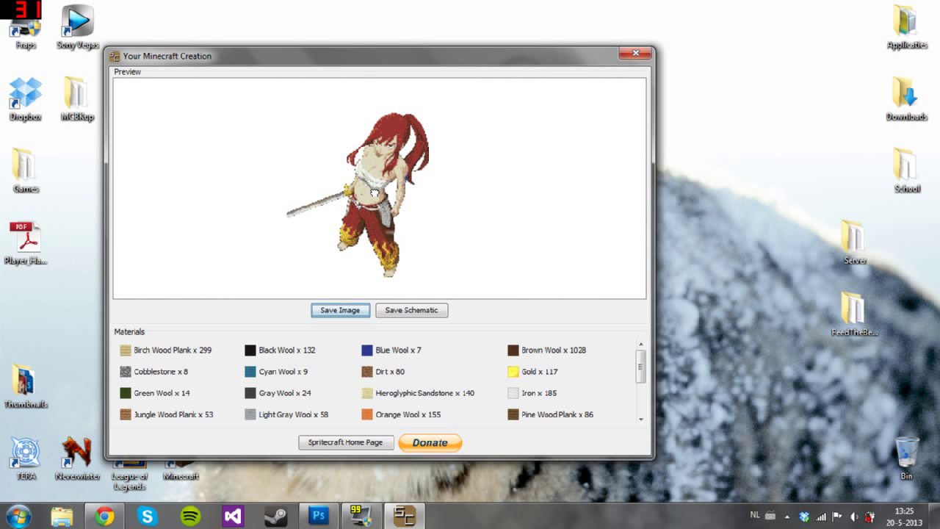
scroll(382, 197, "up", 8)
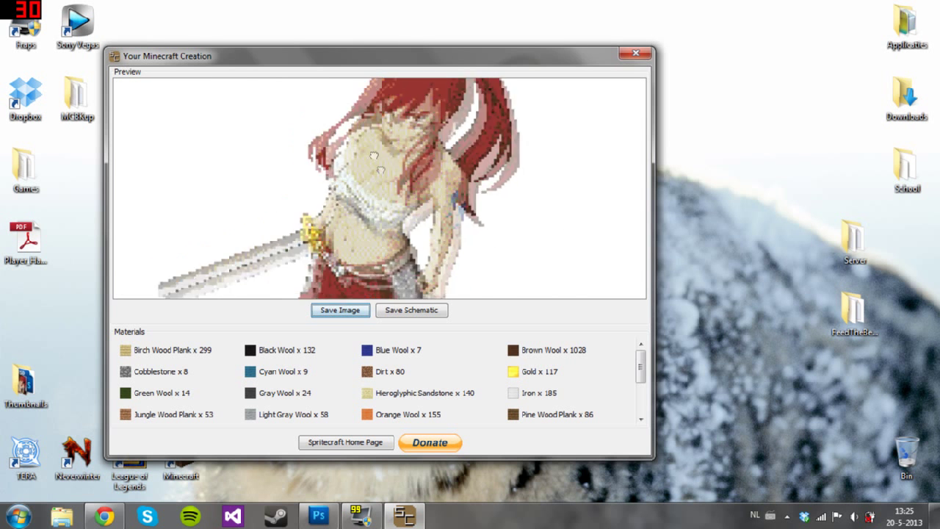
scroll(407, 212, "up", 4)
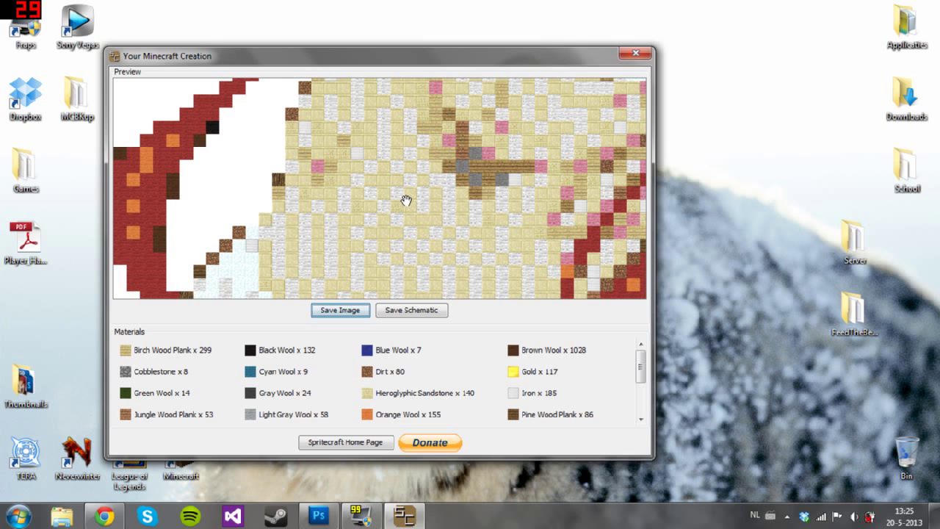
left_click_drag(406, 200, 225, 235)
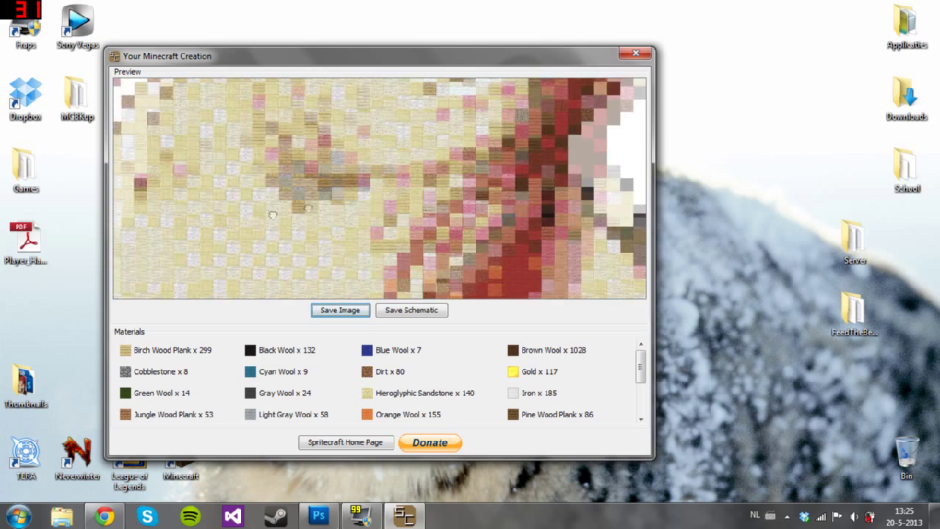
scroll(335, 222, "down", 3)
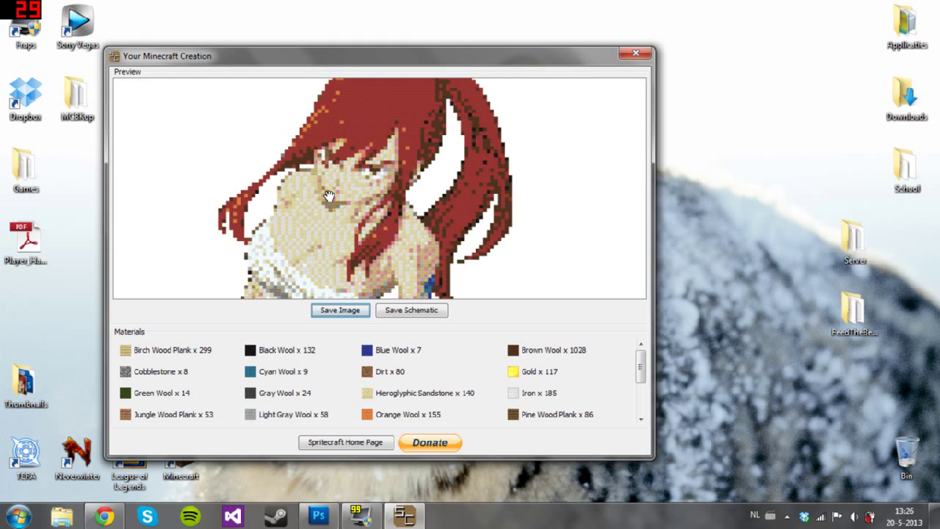
scroll(329, 195, "down", 4)
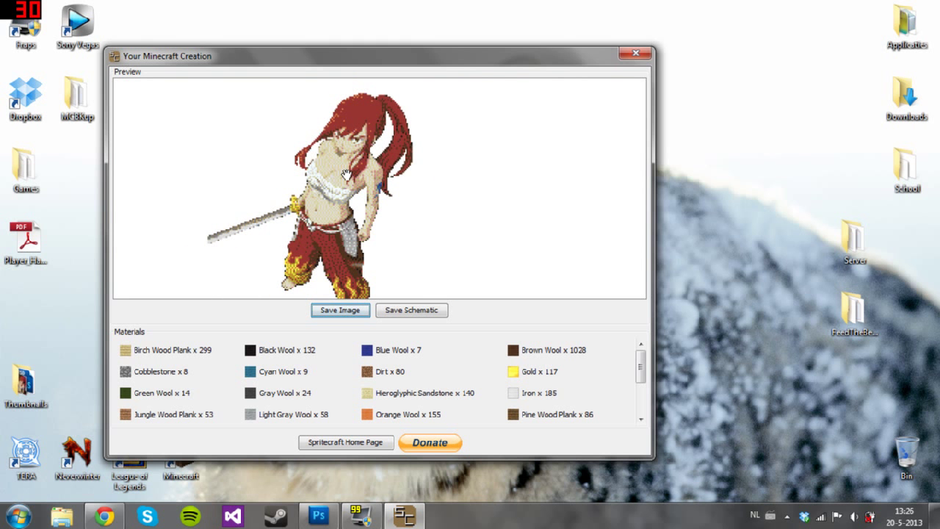
- Close the blueprint preview without saving it and exit Spritecraft
left_click(636, 50)
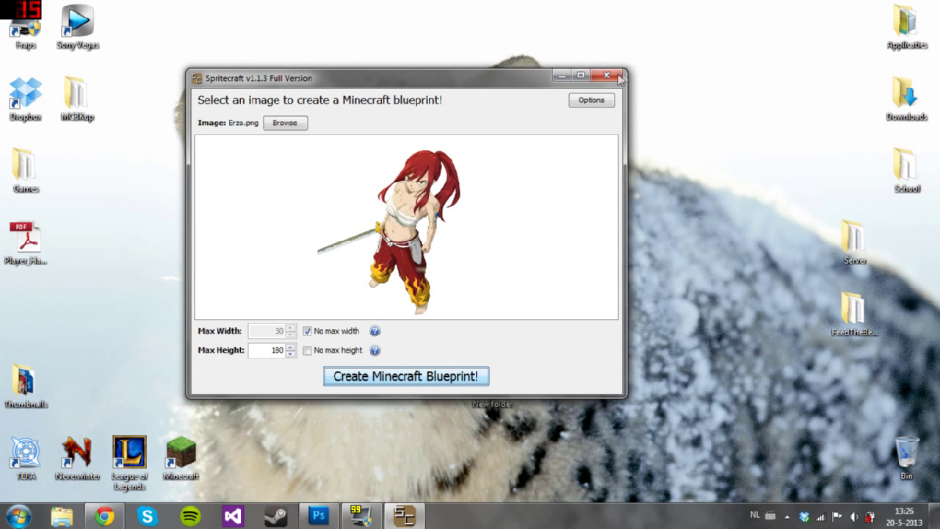
left_click(562, 76)
left_click(406, 516)
left_click(608, 75)
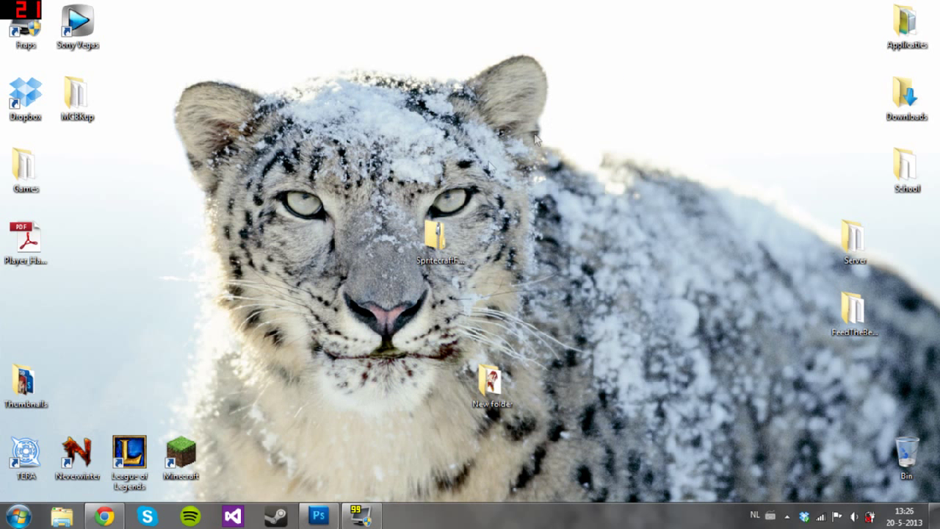
- Switch to Photoshop and open Erza.png from New folder in it
left_click(319, 519)
left_click_drag(617, 12, 543, 488)
double_click(487, 382)
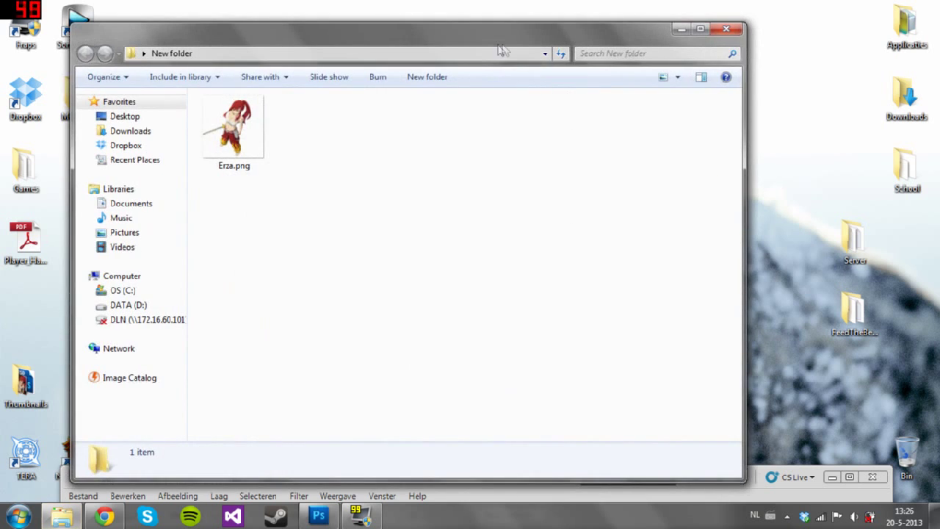
left_click_drag(525, 42, 495, 30)
left_click_drag(756, 476, 757, 4)
left_click(61, 517)
left_click_drag(203, 118, 594, 481)
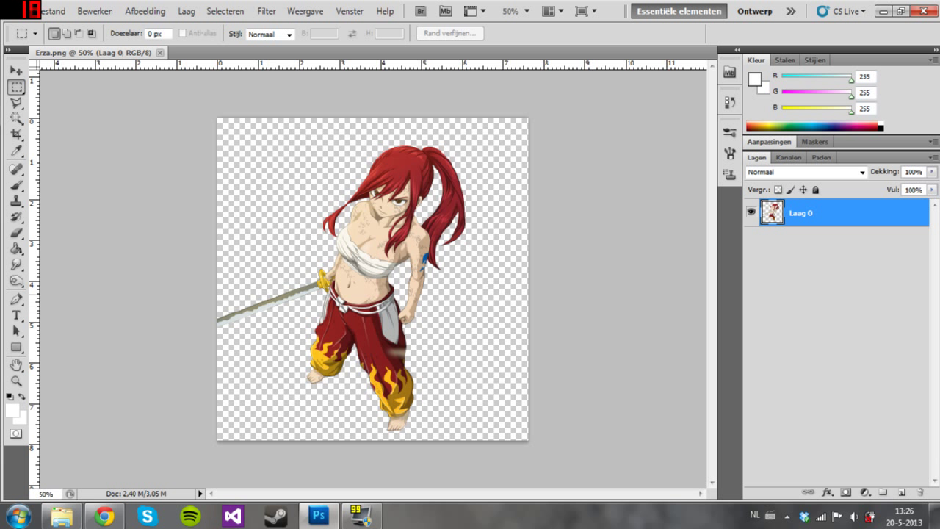
- Darken the whole character with the Burn tool using a 715 px brush
left_click(15, 281)
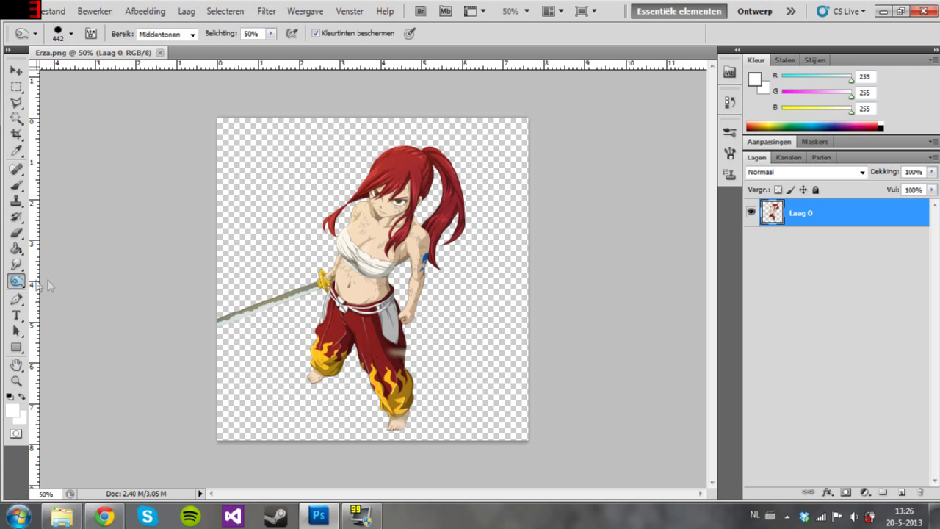
right_click(16, 281)
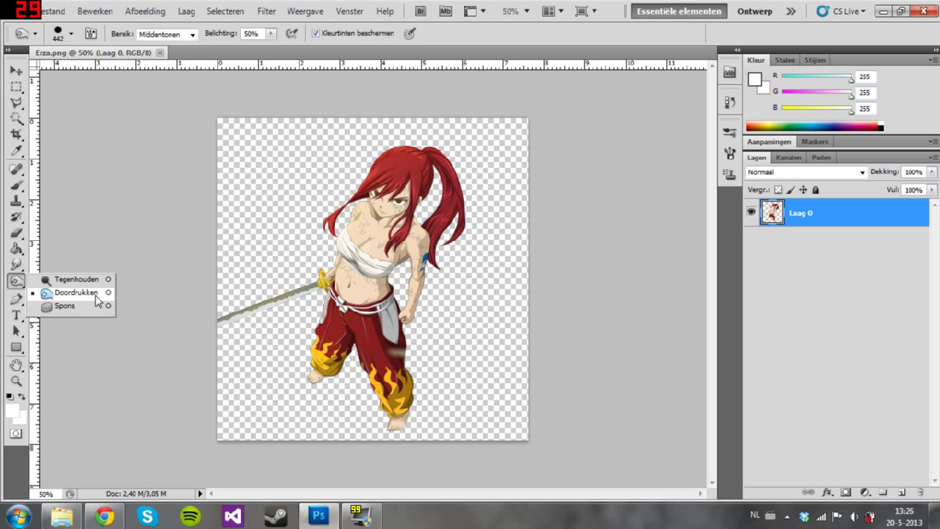
left_click(47, 298)
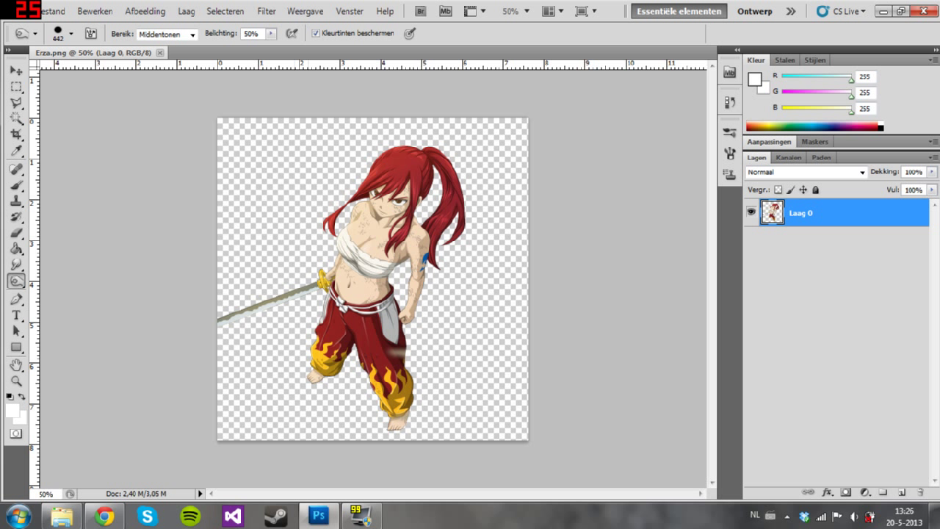
left_click(72, 34)
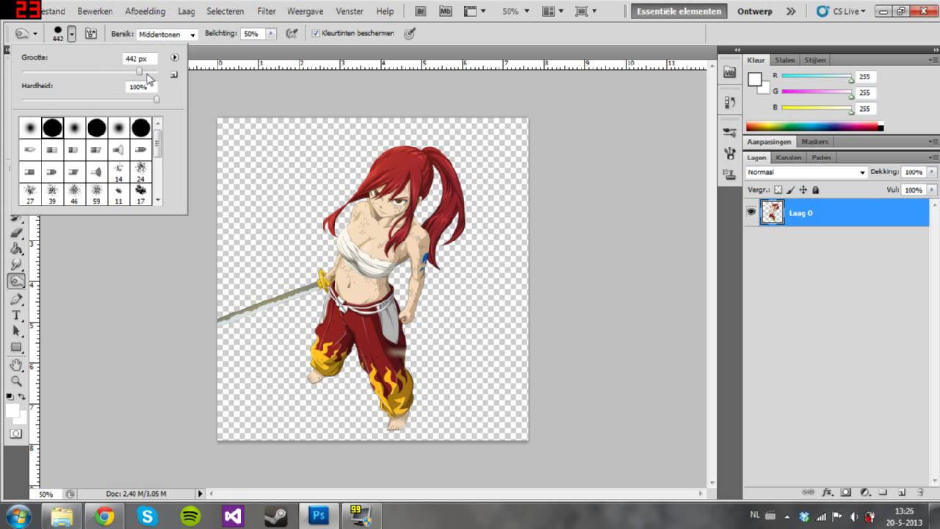
left_click_drag(140, 74, 146, 73)
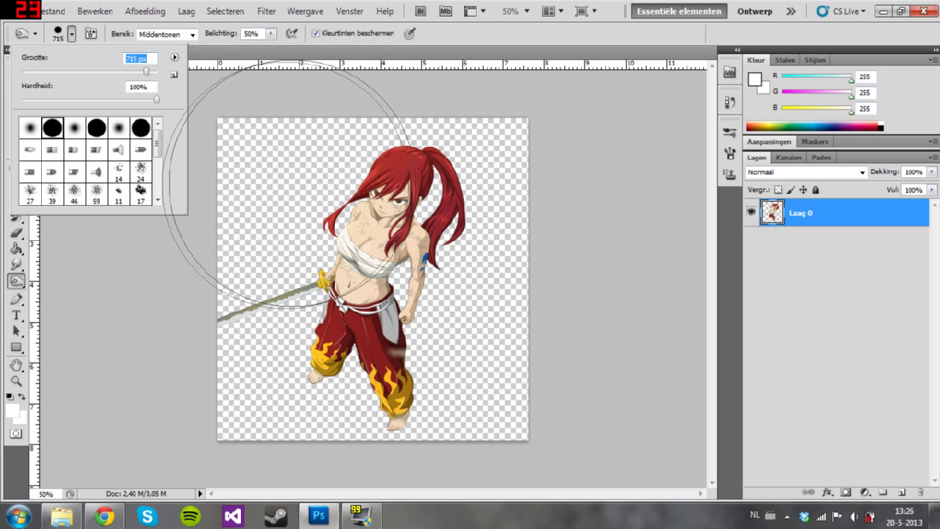
left_click(72, 35)
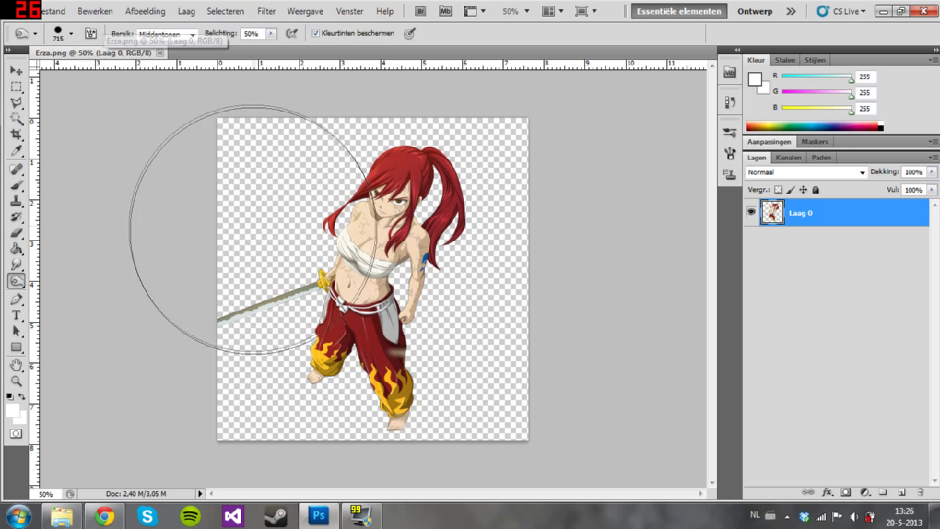
mouse_move(258, 213)
left_mouse_down()
mouse_move(414, 218)
mouse_move(440, 251)
mouse_move(434, 277)
mouse_move(405, 290)
mouse_move(311, 306)
mouse_move(290, 330)
mouse_move(293, 344)
mouse_move(336, 363)
mouse_move(427, 364)
mouse_move(473, 328)
mouse_move(461, 202)
mouse_move(358, 181)
mouse_move(306, 279)
mouse_move(387, 332)
mouse_move(480, 321)
mouse_move(320, 351)
mouse_move(324, 257)
mouse_move(264, 342)
mouse_move(412, 326)
mouse_move(485, 270)
mouse_move(343, 214)
mouse_move(339, 232)
mouse_move(379, 352)
mouse_move(439, 351)
mouse_move(532, 319)
left_mouse_up()
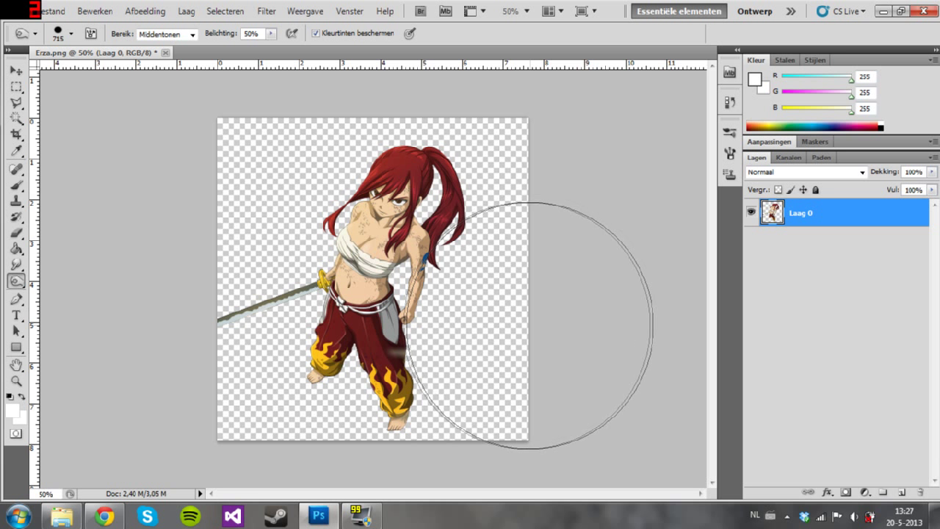
- Save the darkened Erza.png, exit Photoshop and close the New folder window
left_click(61, 11)
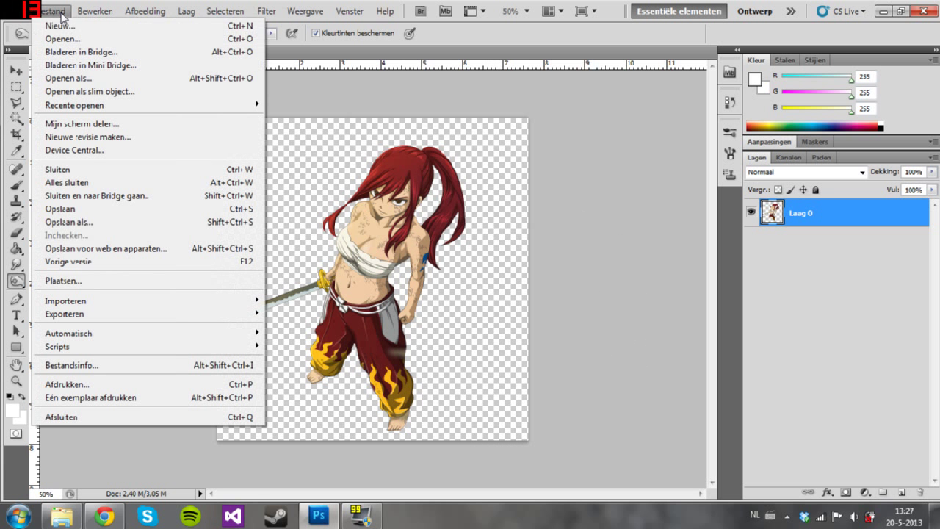
left_click(83, 215)
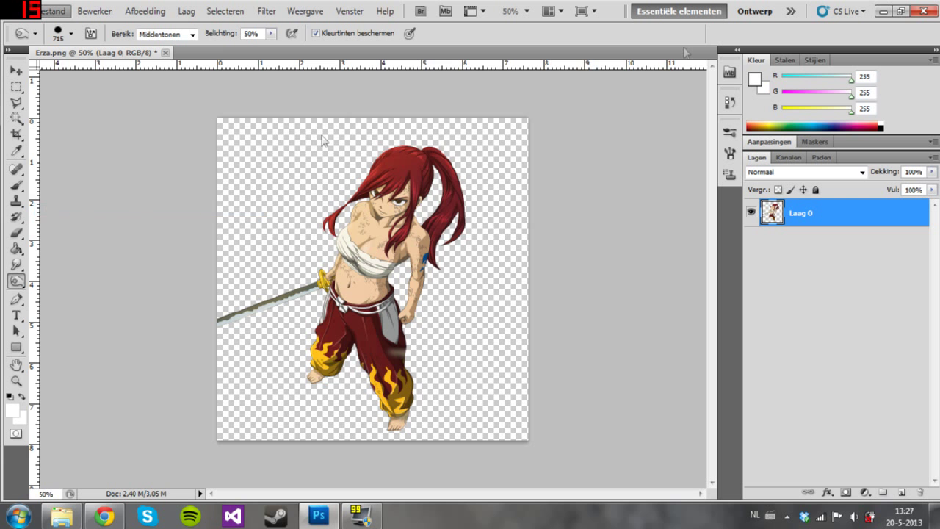
left_click(921, 11)
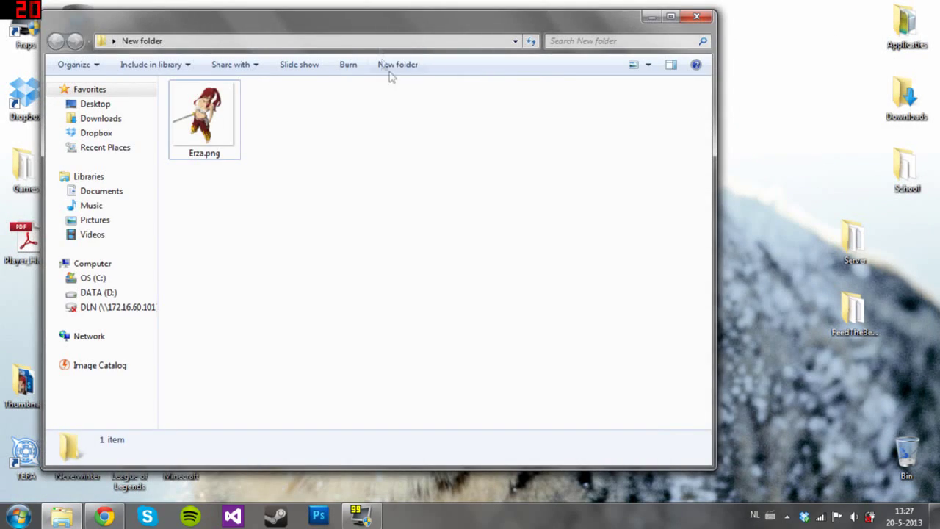
left_click(697, 16)
- Launch SpritecraftFull.jar from the SpritecraftFull archive on the desktop and load Erza.png from New folder
double_click(433, 236)
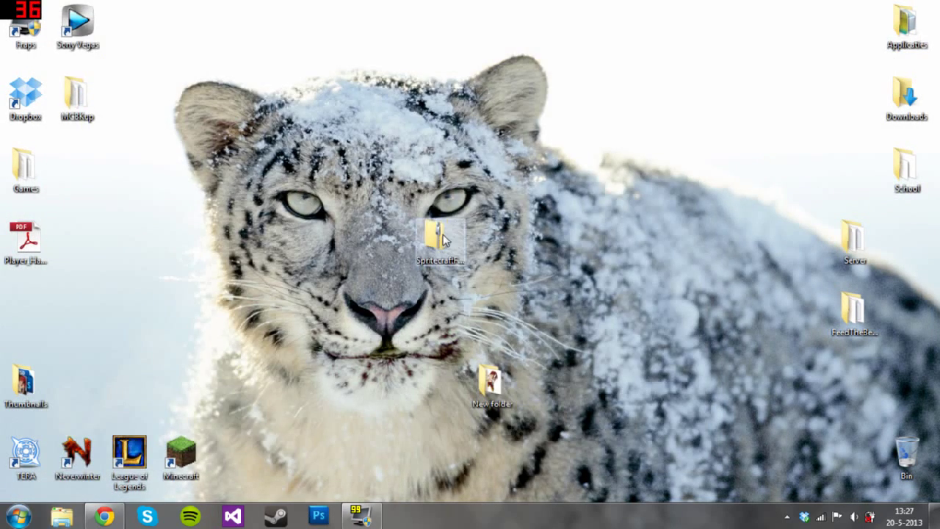
double_click(214, 105)
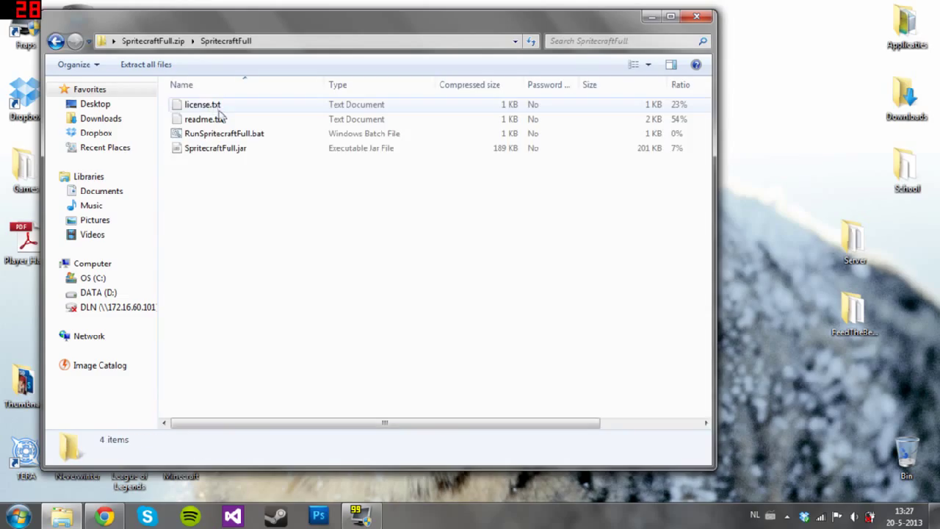
double_click(217, 148)
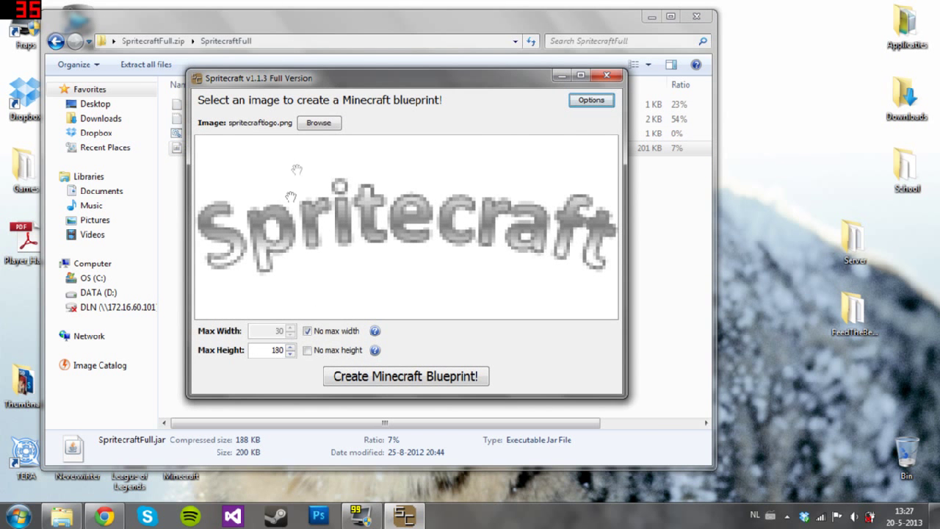
left_click(312, 123)
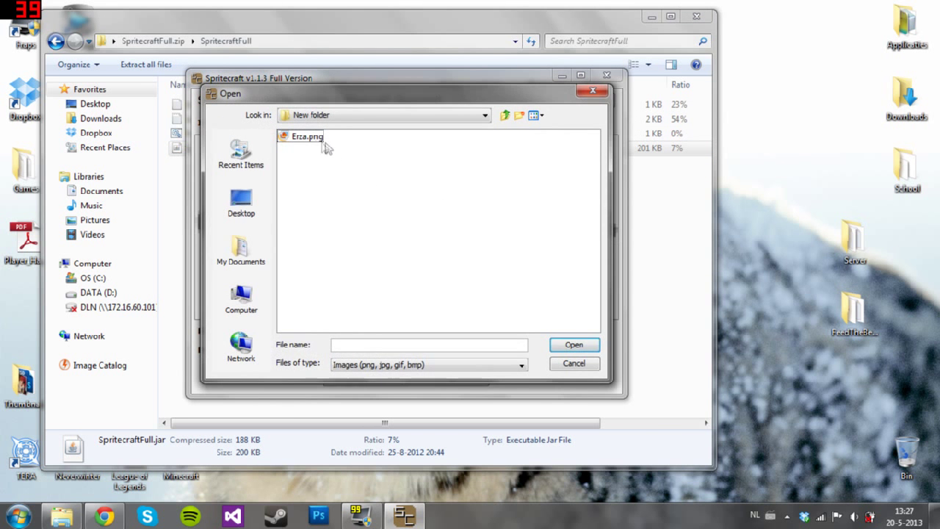
double_click(313, 137)
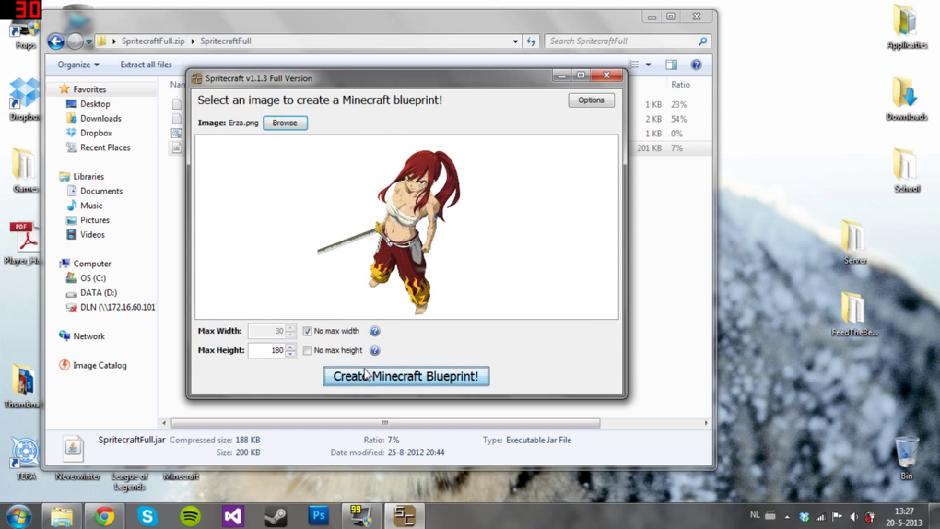
- Create the Minecraft blueprint from the darkened image and examine its preview up close and as a whole
left_click(365, 376)
scroll(393, 165, "up", 3)
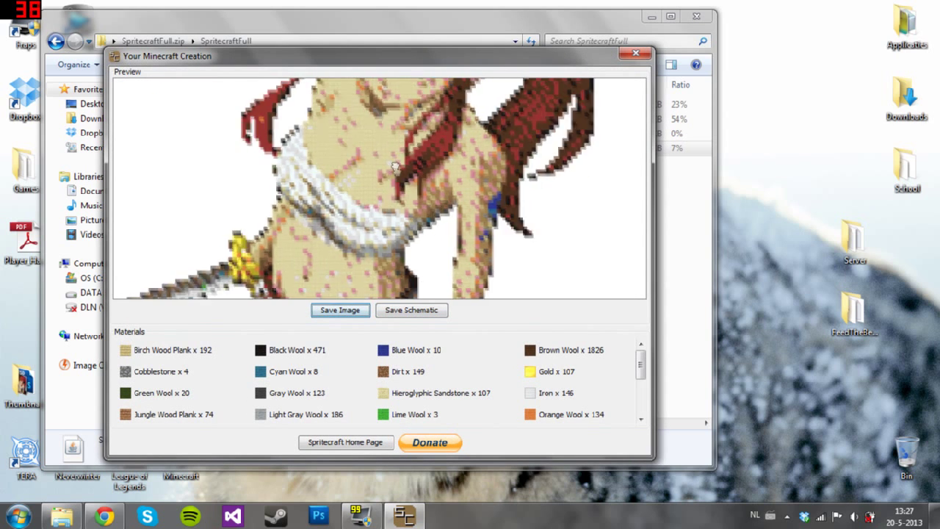
scroll(393, 165, "down", 2)
scroll(394, 202, "down", 3)
scroll(406, 232, "down", 2)
scroll(411, 199, "up", 1)
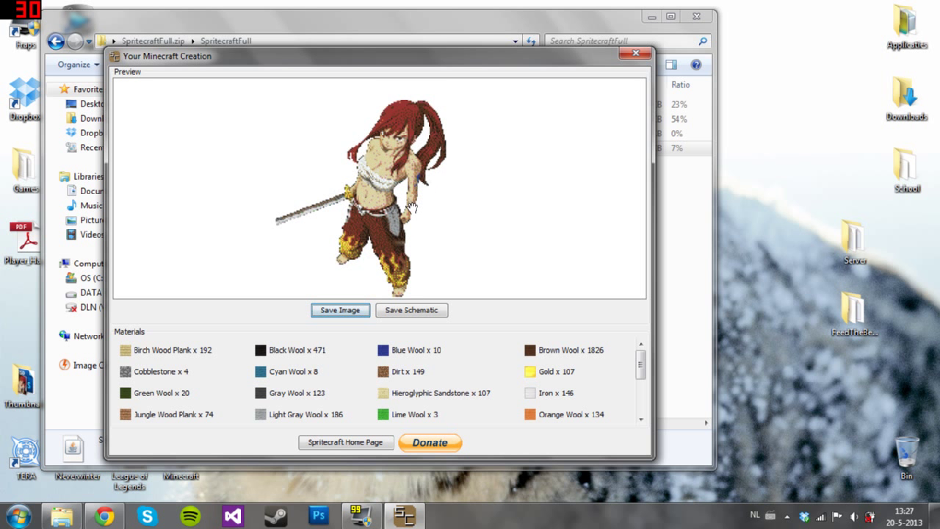
- Save the blueprint image to the Desktop as BlueprintErza, and close Spritecraft and its archive folder
left_click(338, 312)
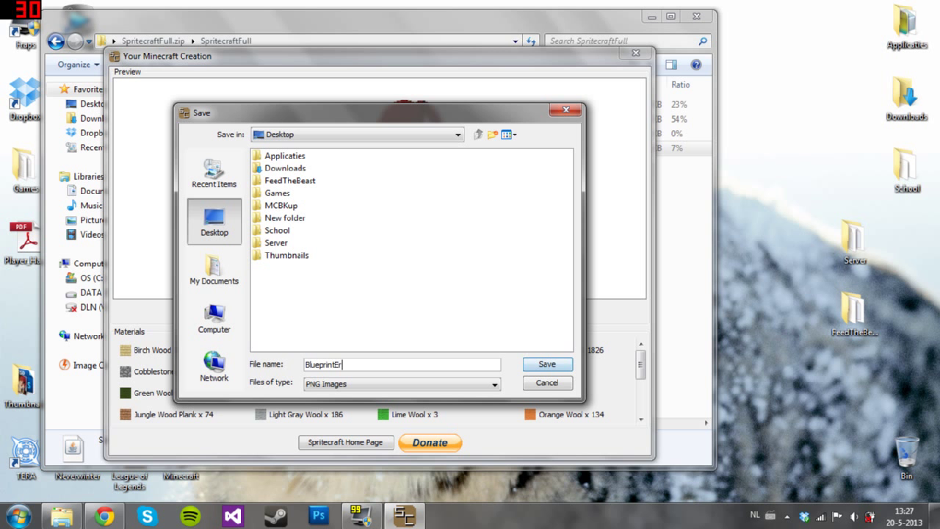
left_click(548, 364)
left_click(628, 55)
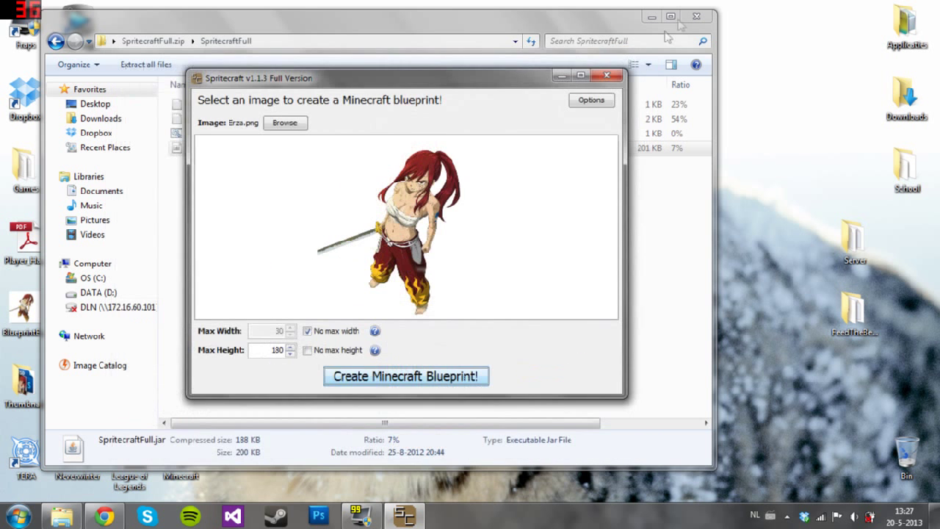
key("alt+F4")
key("alt+F4")
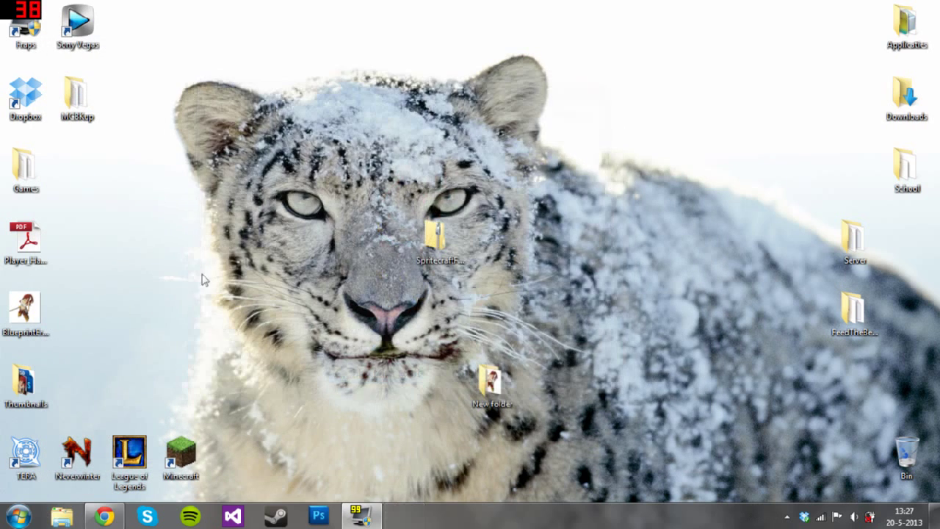
- Open BlueprintErza.png from the desktop, examine the individual blocks on the torso and trousers, and minimize the viewer
double_click(21, 313)
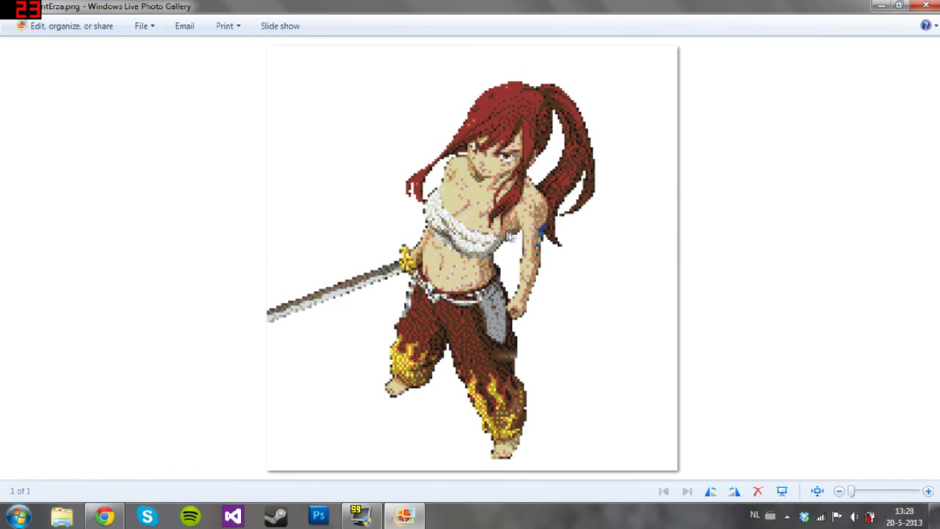
scroll(461, 246, "up", 3)
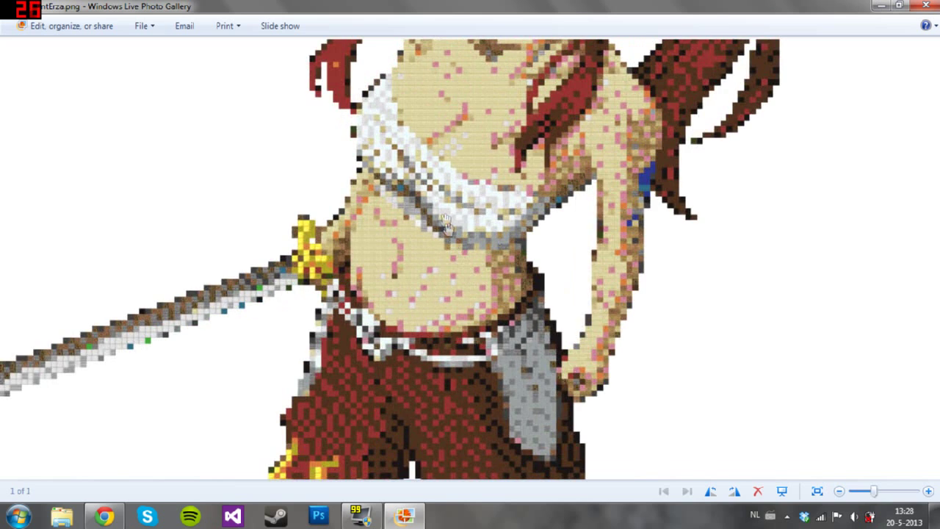
scroll(446, 245, "up", 3)
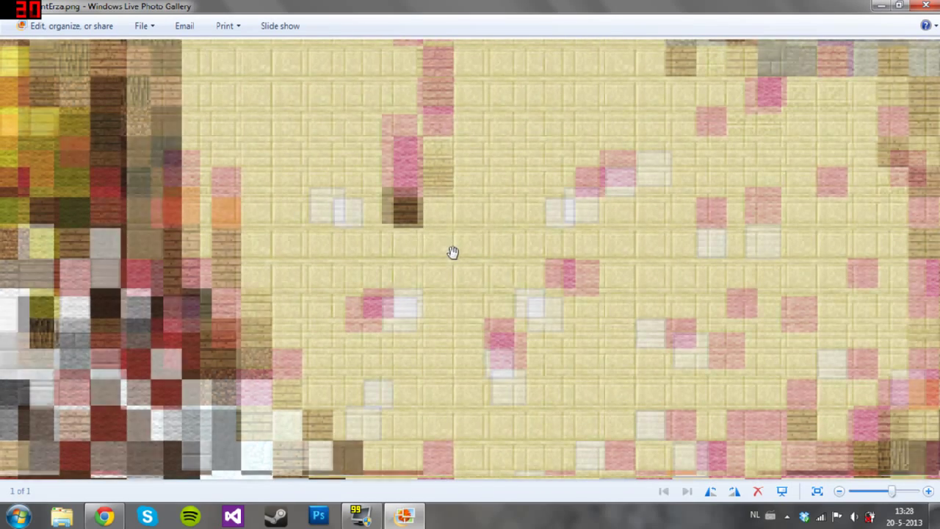
scroll(483, 112, "down", 1)
left_click_drag(483, 113, 437, 279)
scroll(452, 265, "down", 1)
scroll(451, 266, "down", 5)
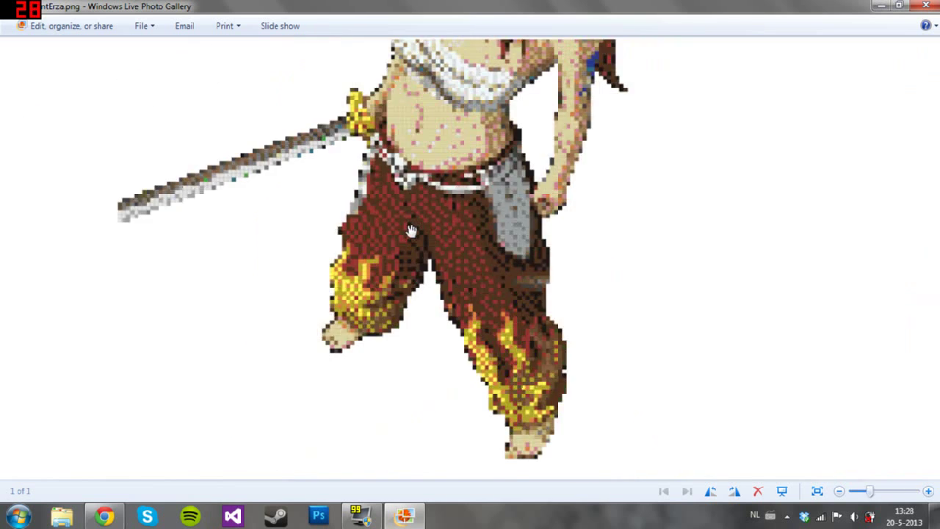
left_click(882, 5)
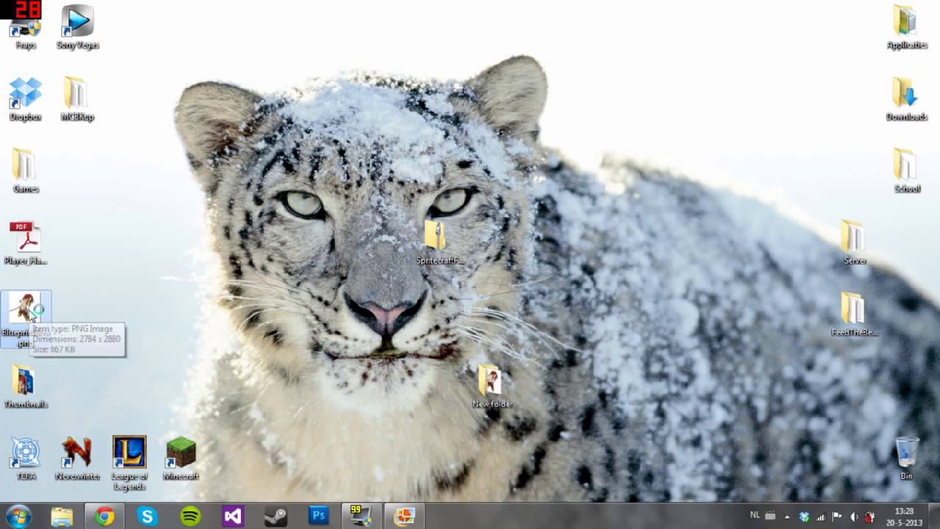
- Open the Minecraft launcher side by side with the BlueprintErza.png viewer and examine the blocks of the leg and foot up close
left_click_drag(44, 305, 414, 277)
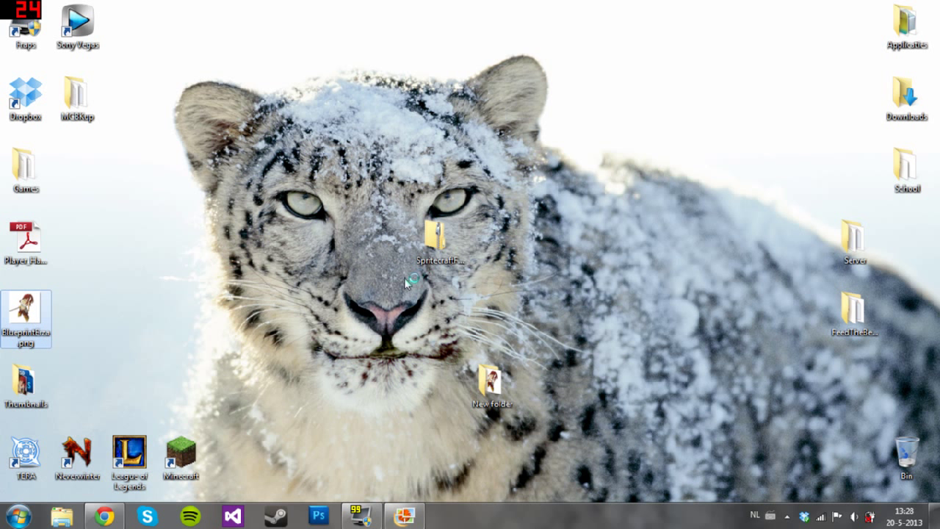
left_click(191, 462)
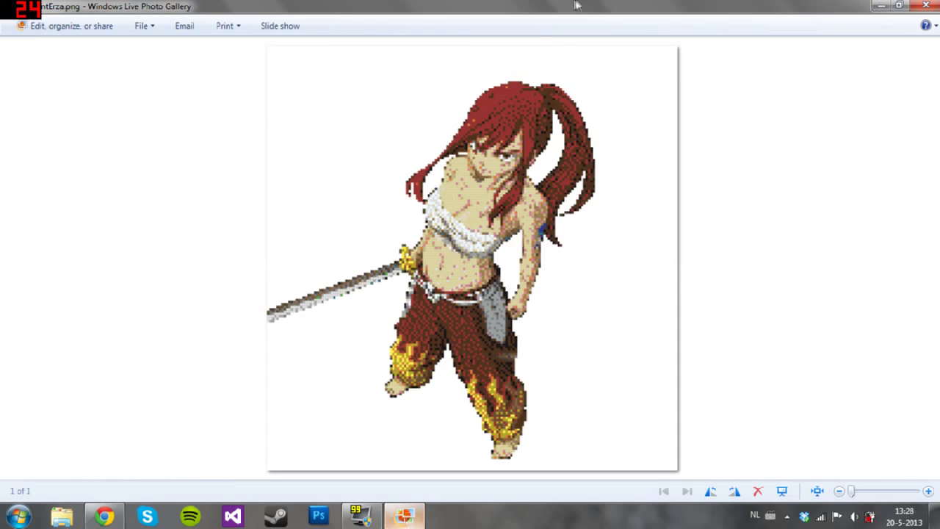
left_click_drag(554, 6, 155, 163)
left_click_drag(382, 87, 939, 194)
left_click_drag(211, 167, 2, 92)
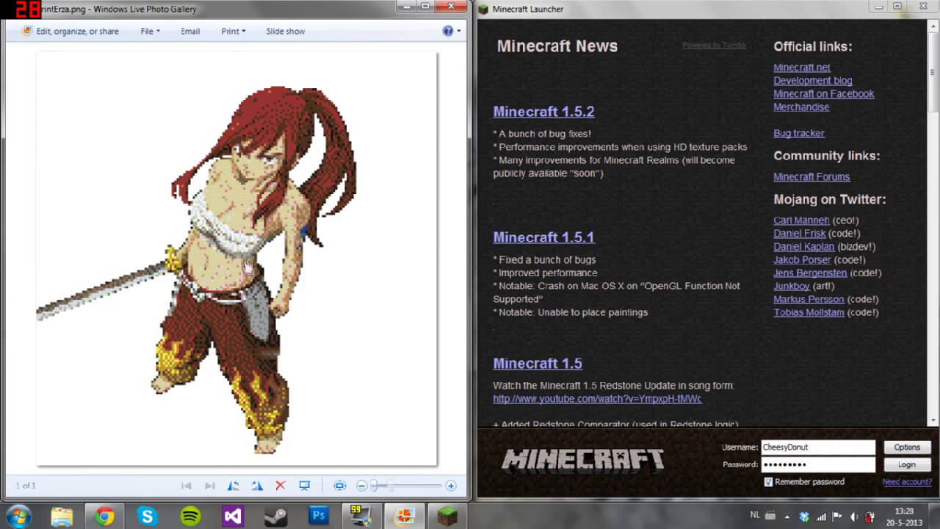
scroll(247, 269, "up", 6)
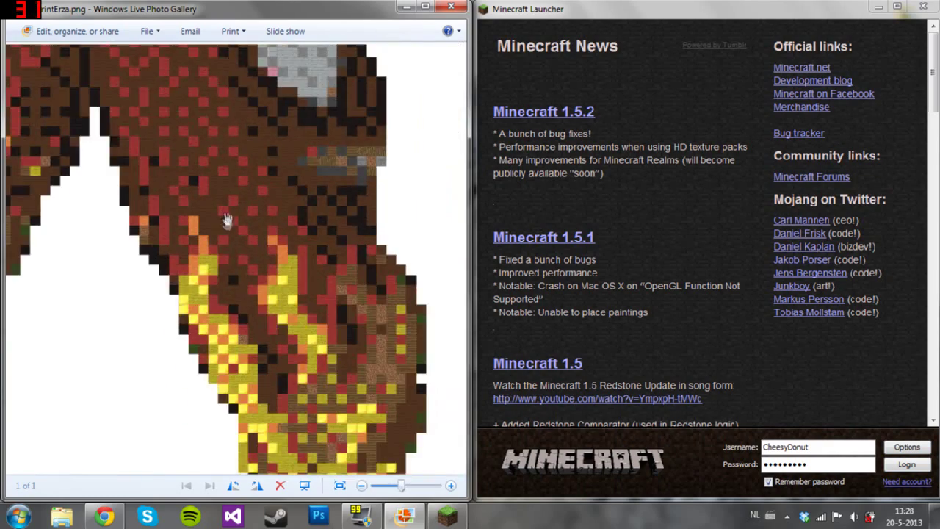
scroll(227, 210, "up", 3)
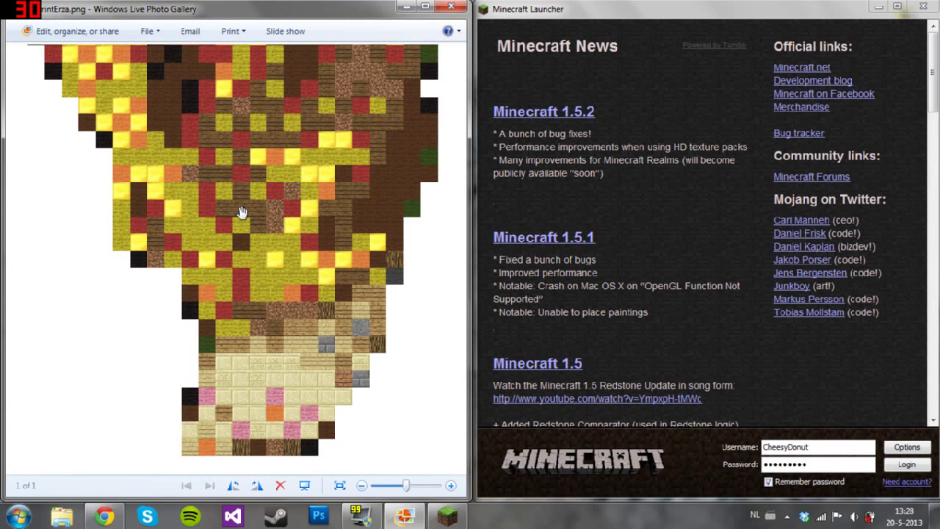
- Close the blueprint viewer and the Minecraft launcher, and move New folder beside the Spritecraft archive on the desktop
left_click(451, 7)
left_click(924, 6)
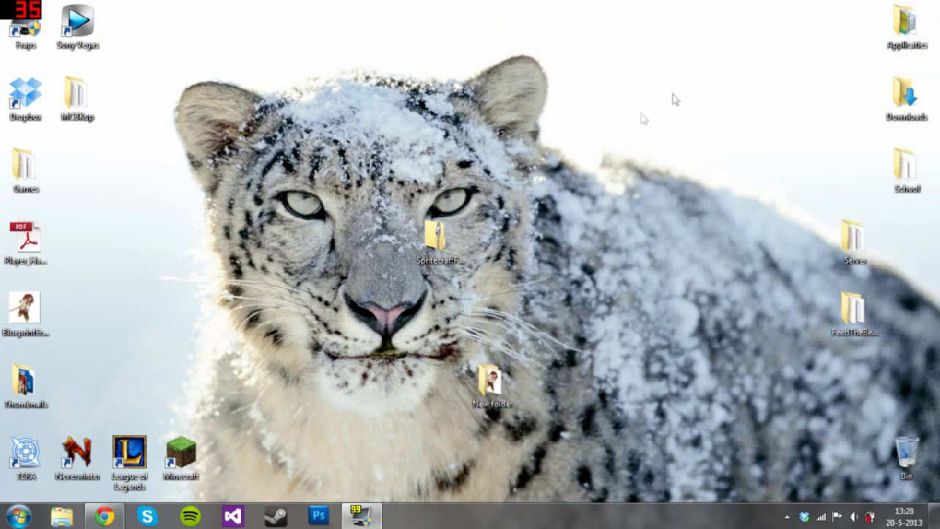
left_click_drag(489, 387, 488, 238)
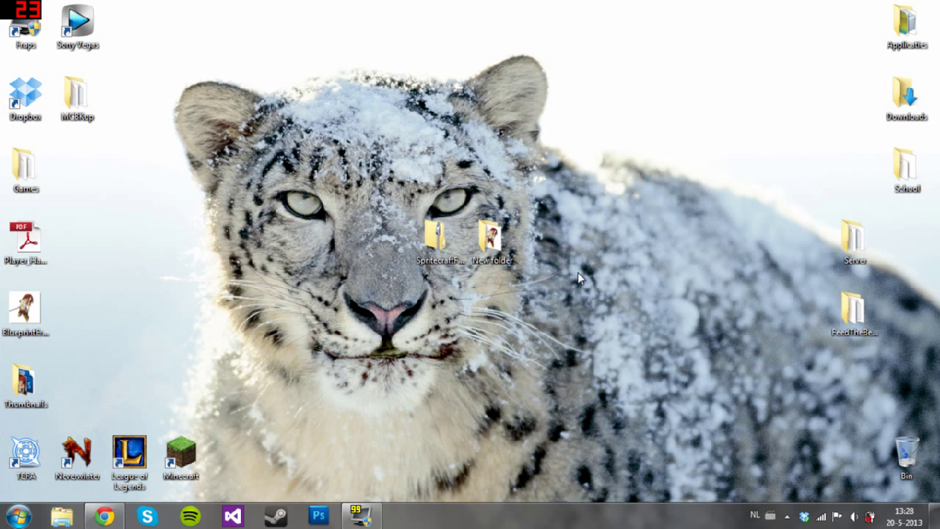